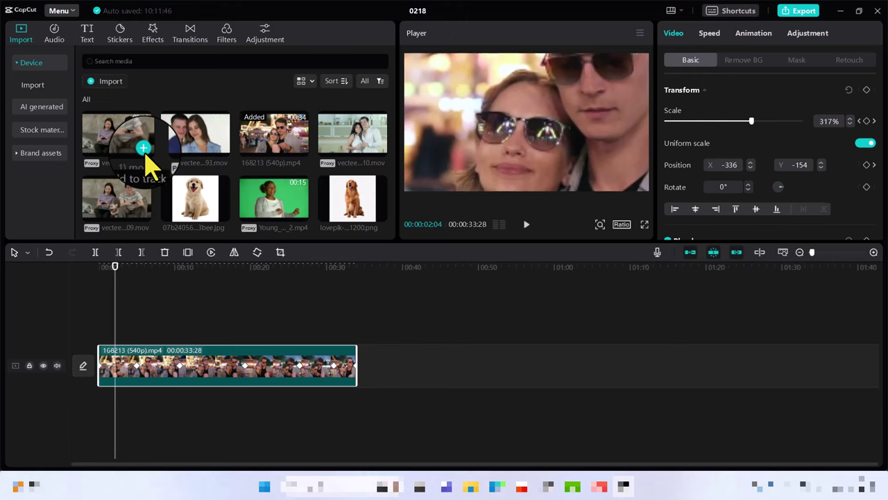
Step: Add the gaming-couple clip on an overlay track above the main video, starting slightly later
click(143, 148)
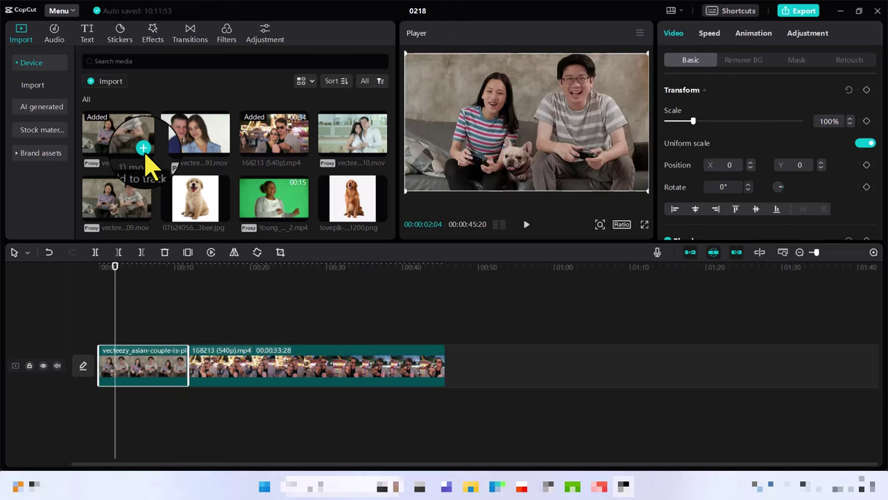
click(150, 359)
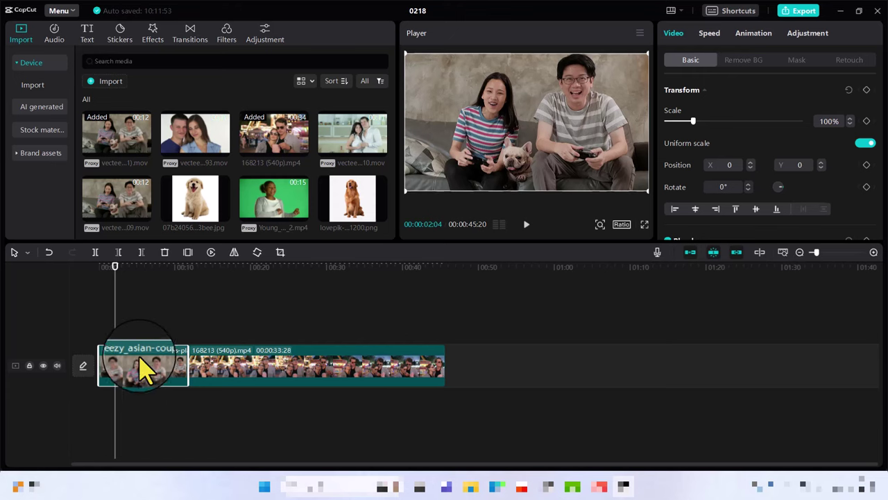
drag(140, 371, 139, 333)
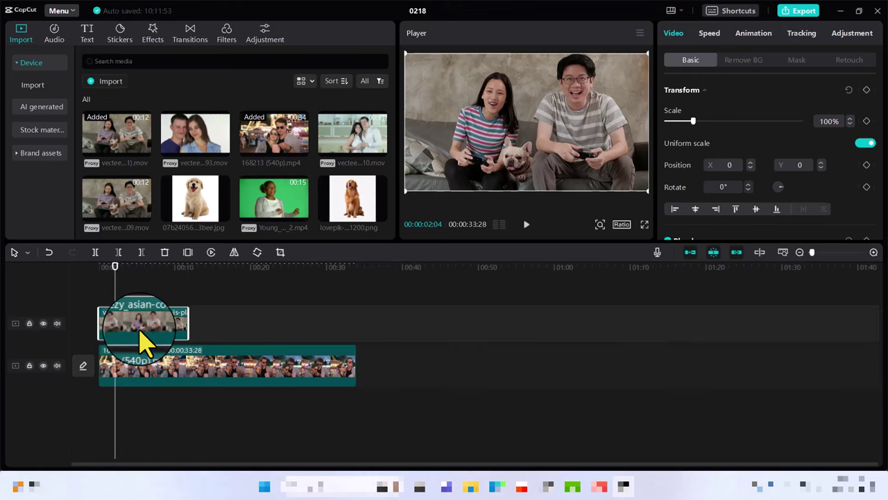
drag(142, 340, 159, 334)
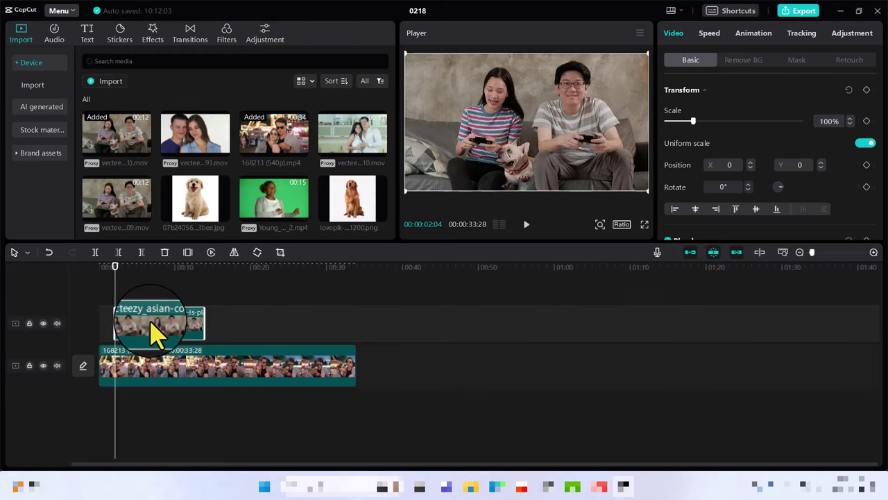
drag(155, 338, 170, 339)
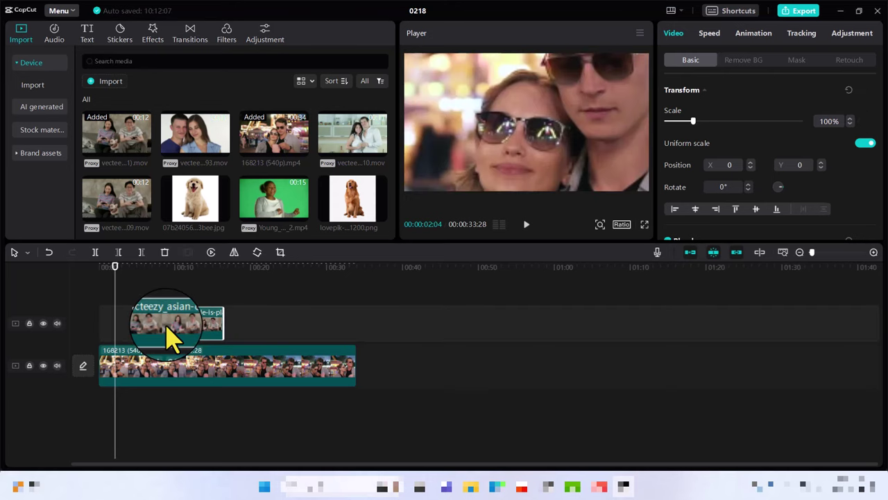
Step: Trim the overlay shorter, scale it to 38% and place it in the lower-right corner
drag(223, 329, 179, 329)
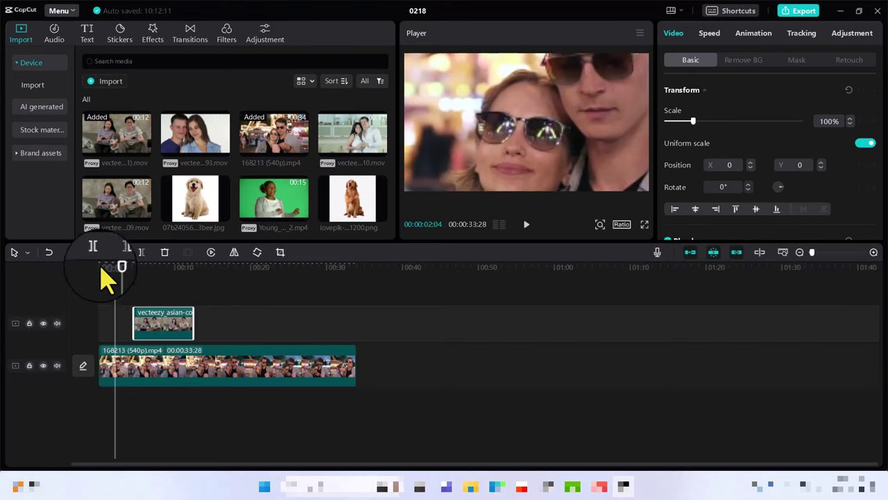
drag(115, 271, 149, 279)
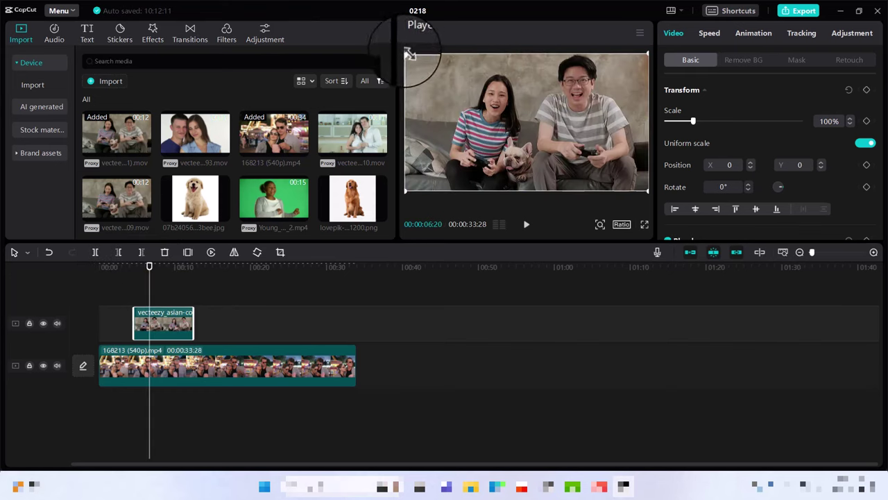
drag(409, 54, 609, 163)
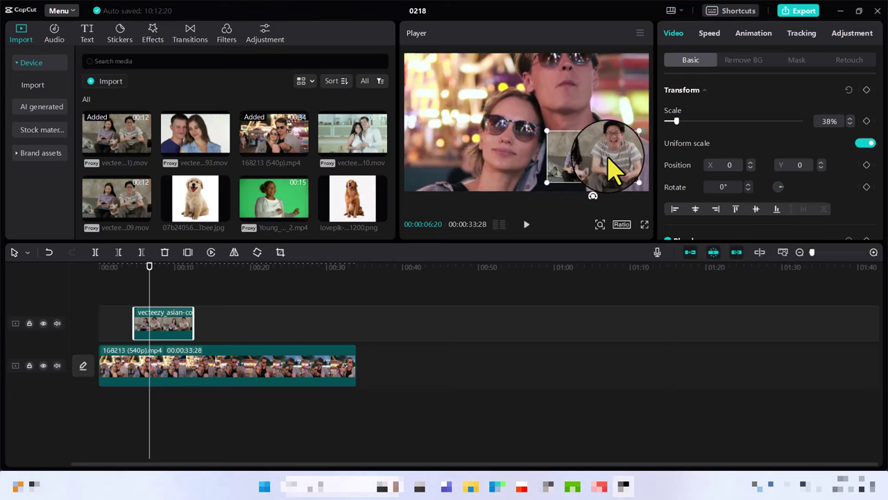
drag(609, 160, 610, 164)
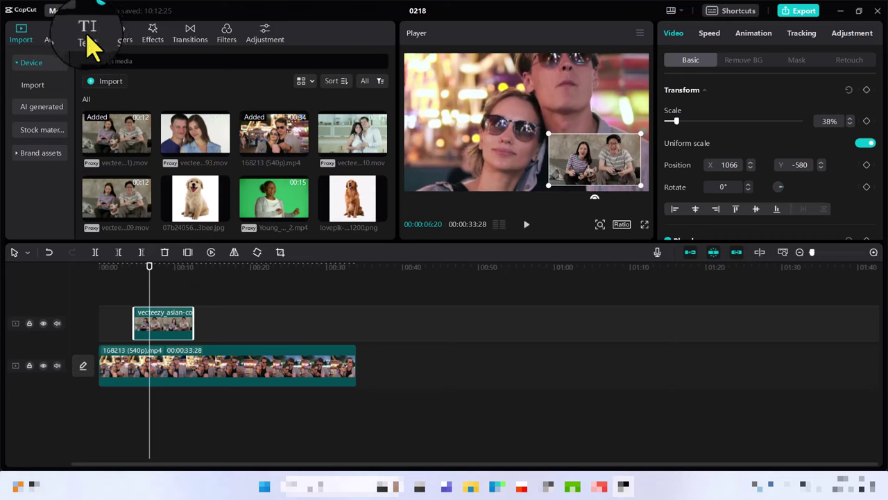
Step: Download the TRY IT NOW! Trending text preset and drop it on a track above the overlay
click(88, 39)
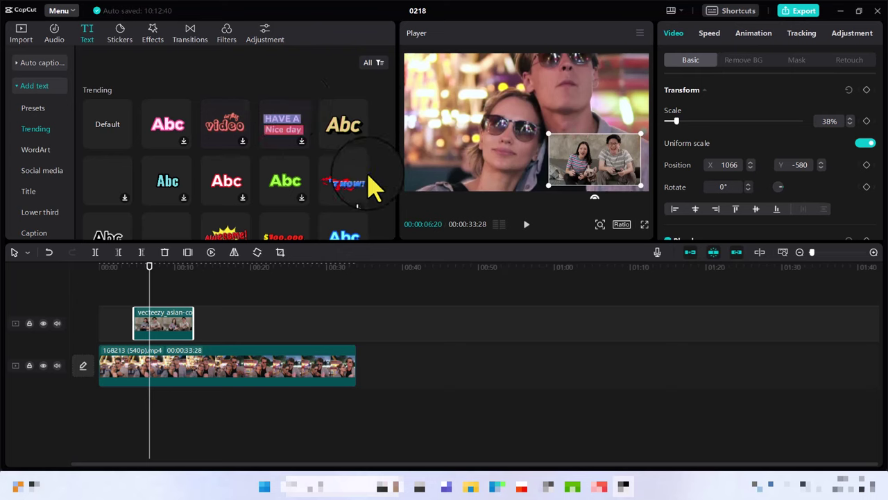
mouse_move(345, 180)
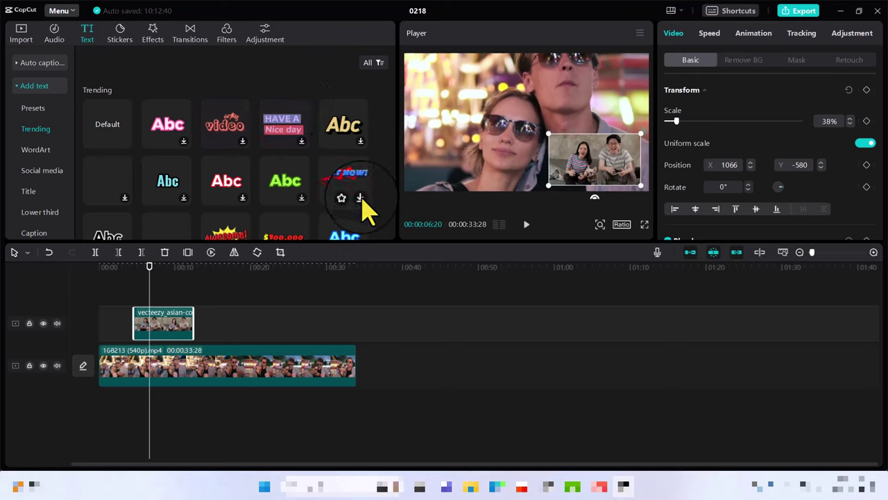
click(360, 197)
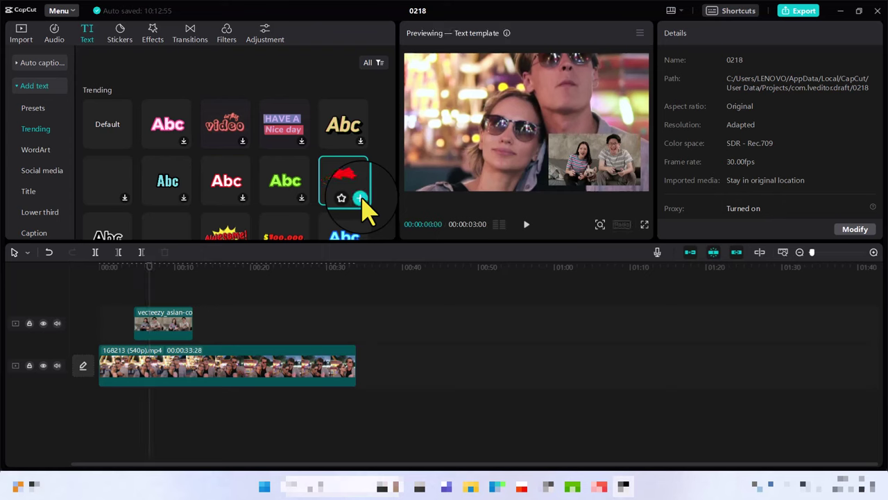
mouse_move(361, 201)
mouse_down()
mouse_move(173, 318)
mouse_move(172, 307)
mouse_up()
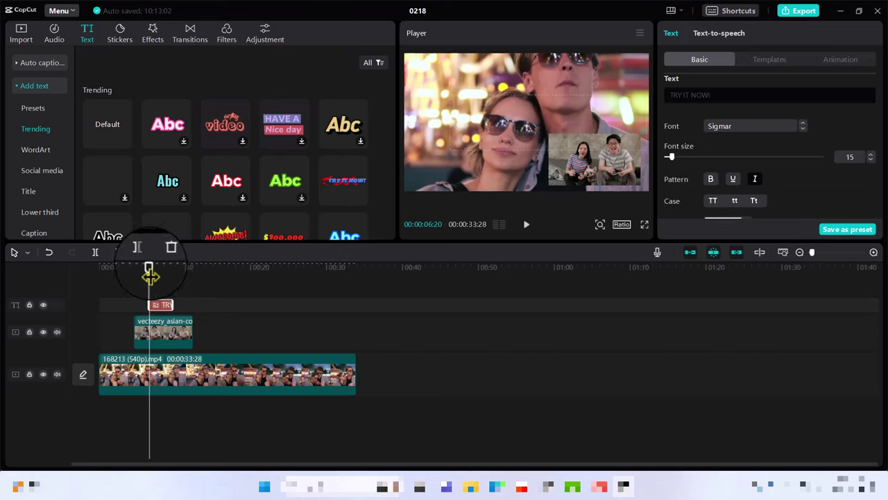
Step: Select the text preset's wording and replace it with 'Up Next'
drag(150, 275, 164, 276)
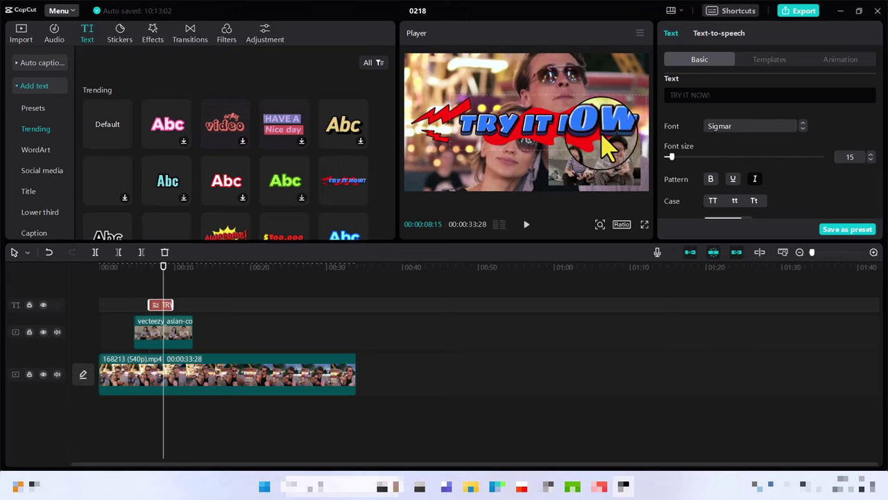
double_click(688, 95)
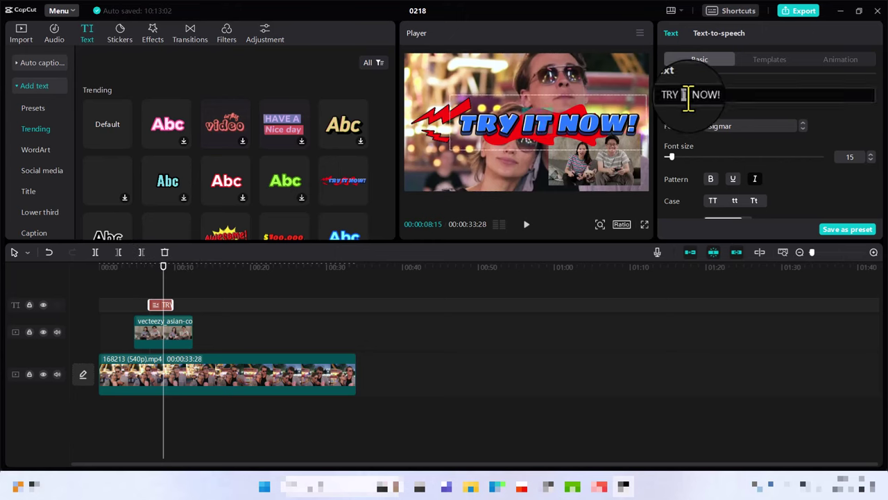
drag(715, 95, 667, 101)
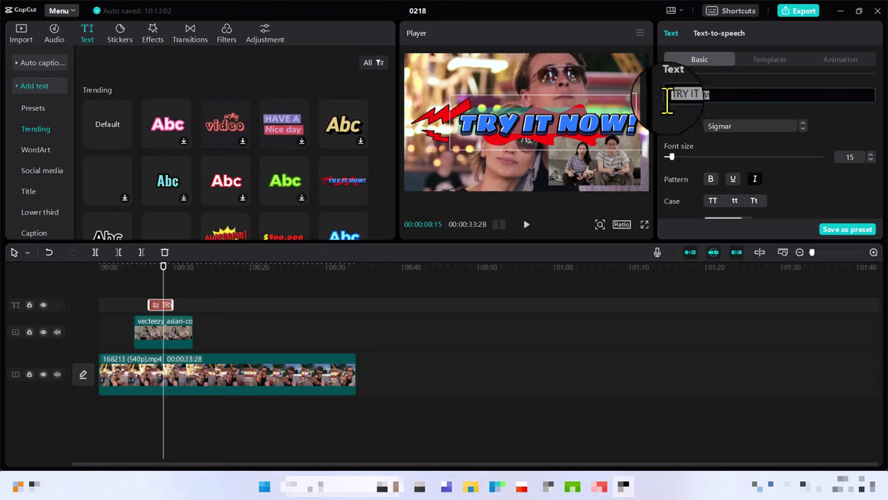
text(up)
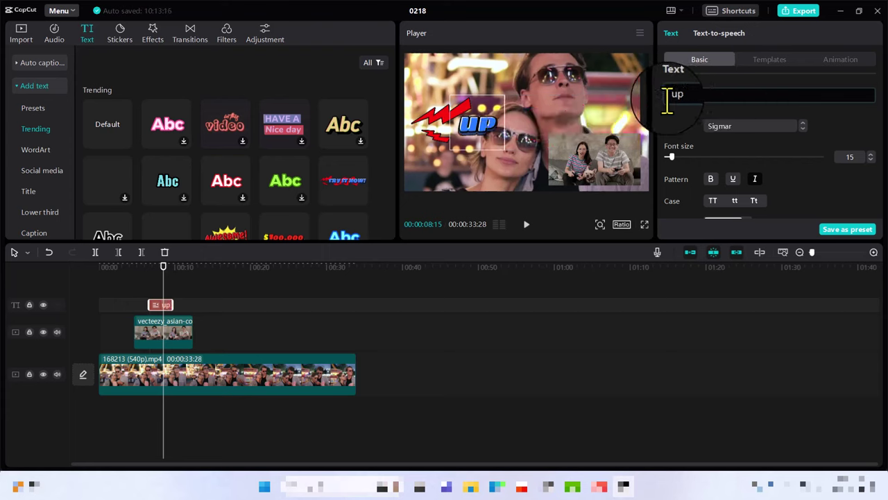
key(BackSpace)
key(BackSpace)
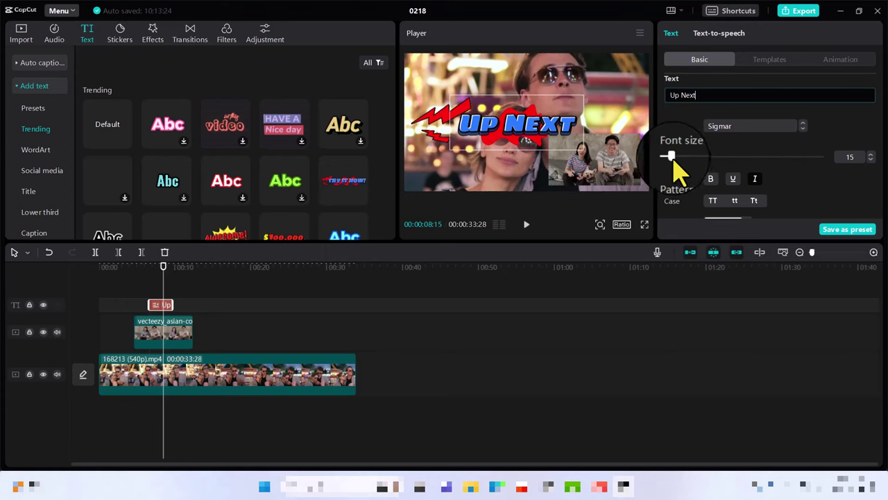
Step: Reduce the font size to 6 and move the text just above the corner overlay
drag(672, 155, 668, 157)
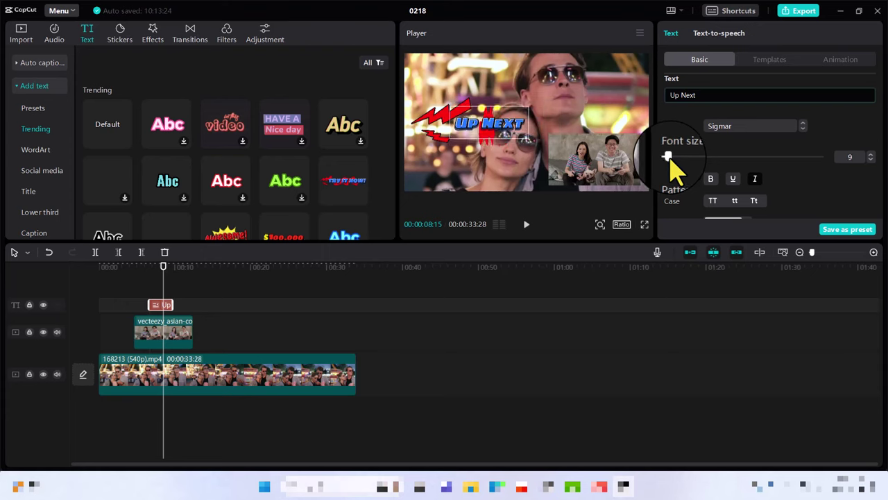
drag(667, 157, 667, 156)
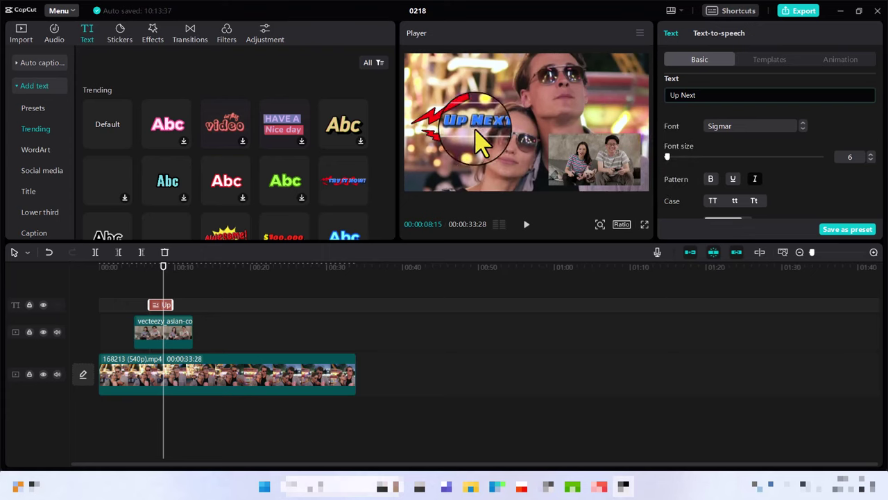
mouse_move(477, 129)
mouse_down()
mouse_move(610, 134)
mouse_move(606, 127)
mouse_up()
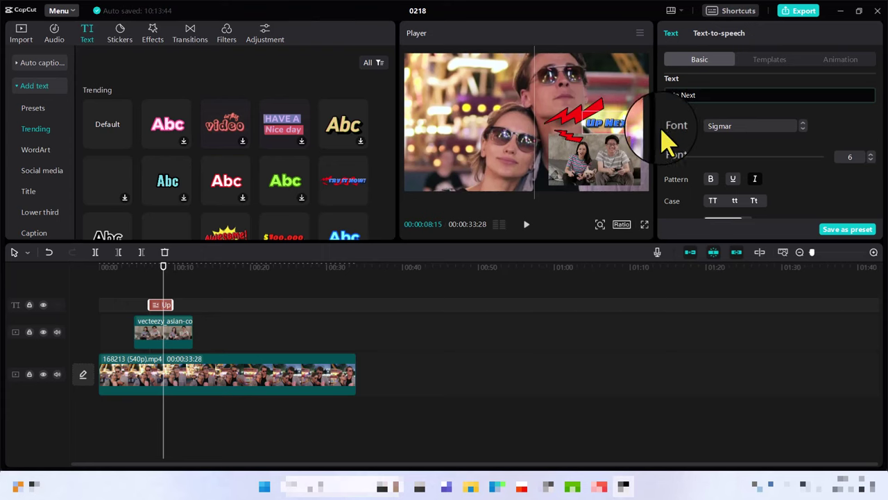
scroll(867, 159, down, 5)
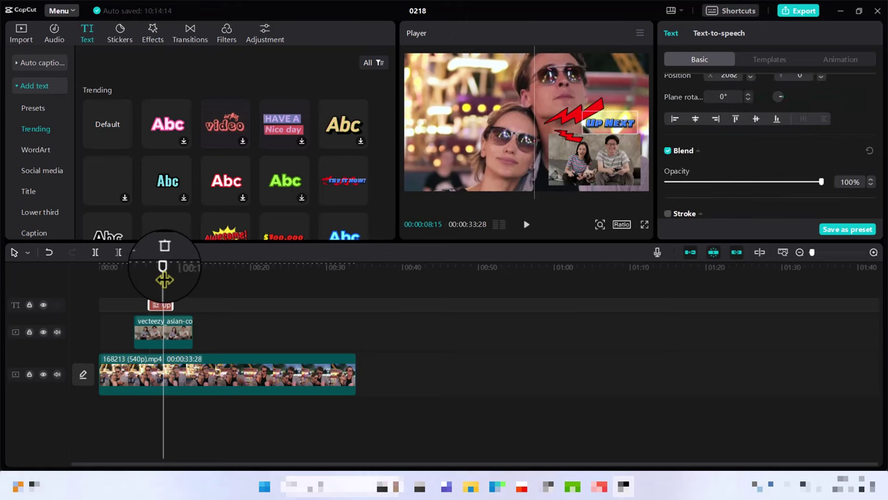
mouse_move(163, 267)
mouse_down()
mouse_move(134, 268)
mouse_move(162, 283)
mouse_up()
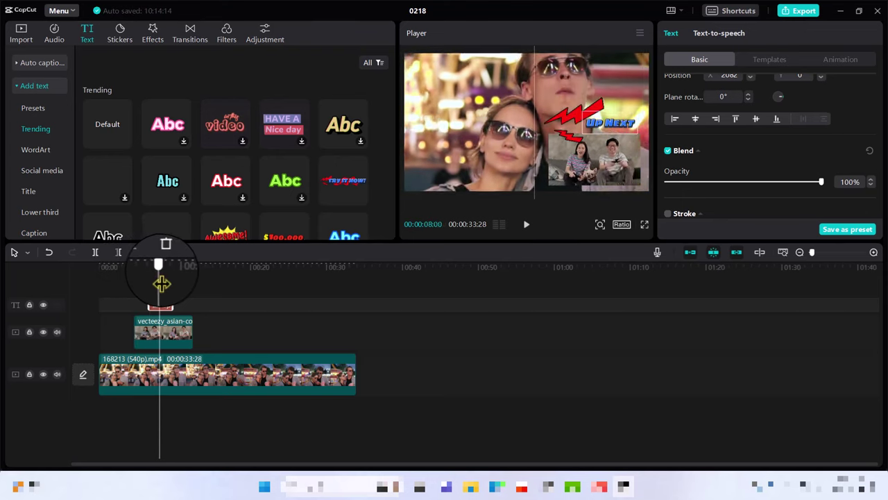
drag(162, 283, 135, 279)
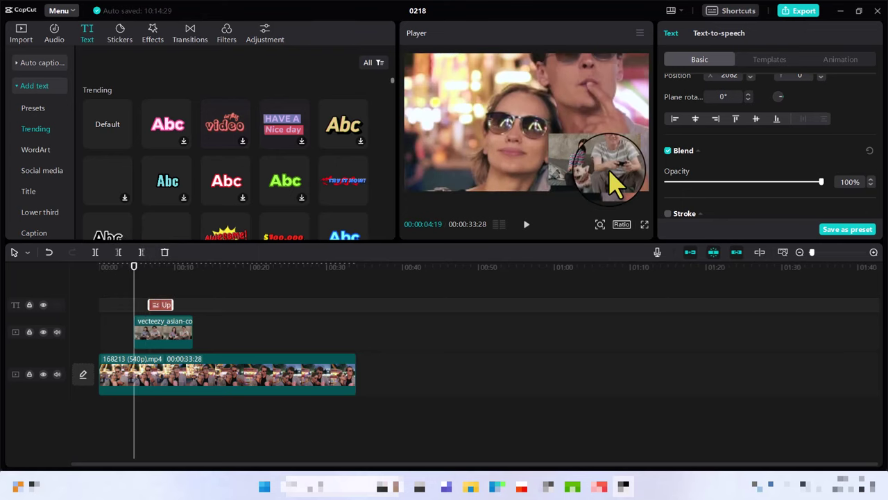
Step: Add a position keyframe on the overlay and push it just below the frame's bottom edge
click(148, 338)
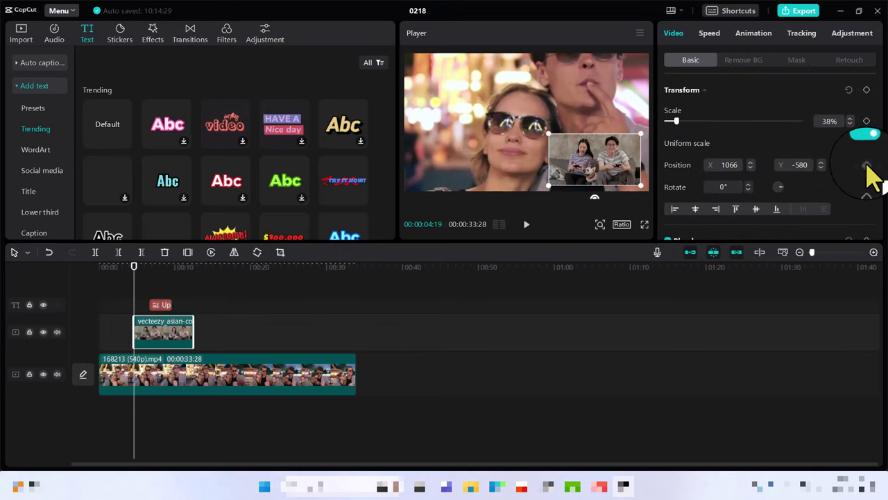
click(867, 165)
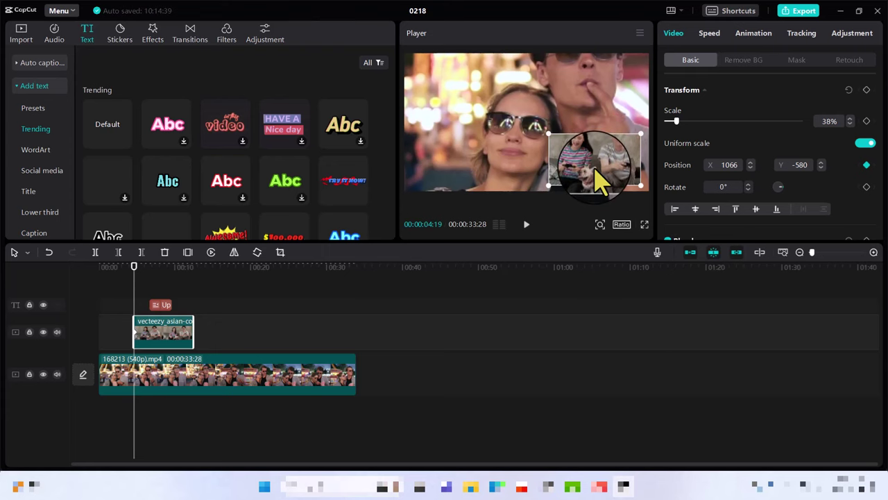
drag(600, 182, 604, 212)
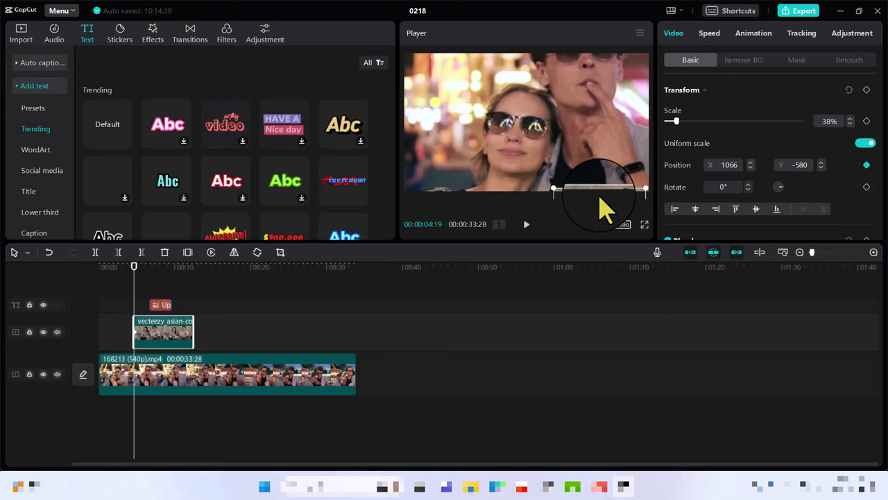
drag(605, 208, 605, 209)
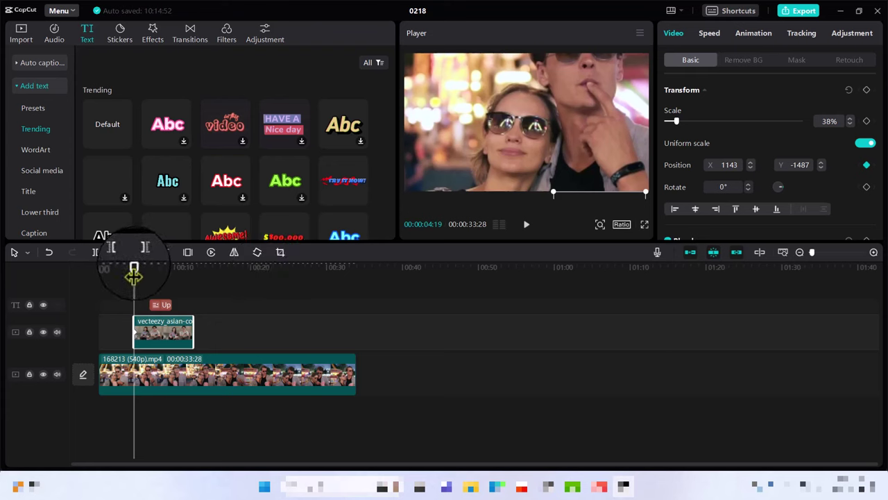
Step: At 6:01, bring the overlay back up into the lower-right corner
drag(134, 274, 144, 276)
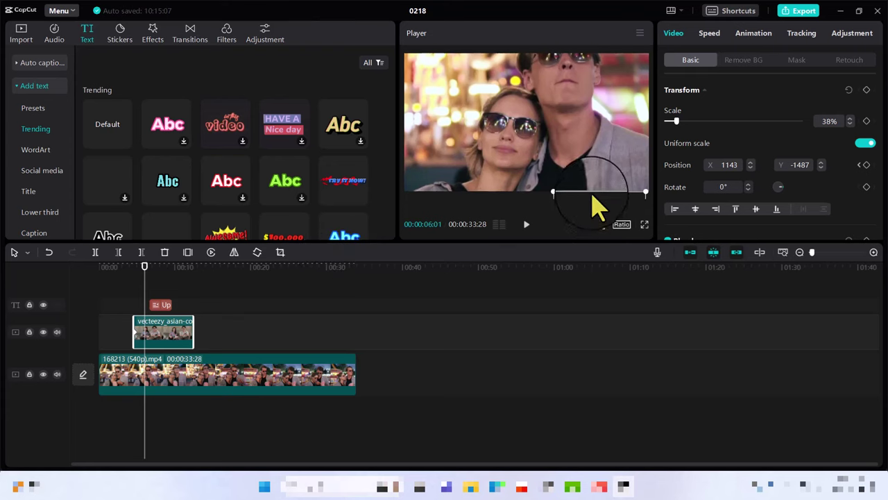
drag(592, 195, 587, 143)
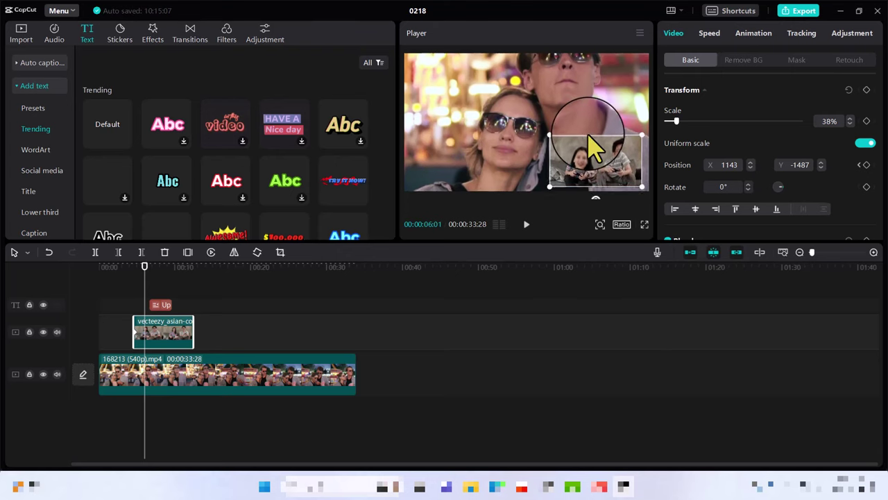
drag(587, 143, 589, 136)
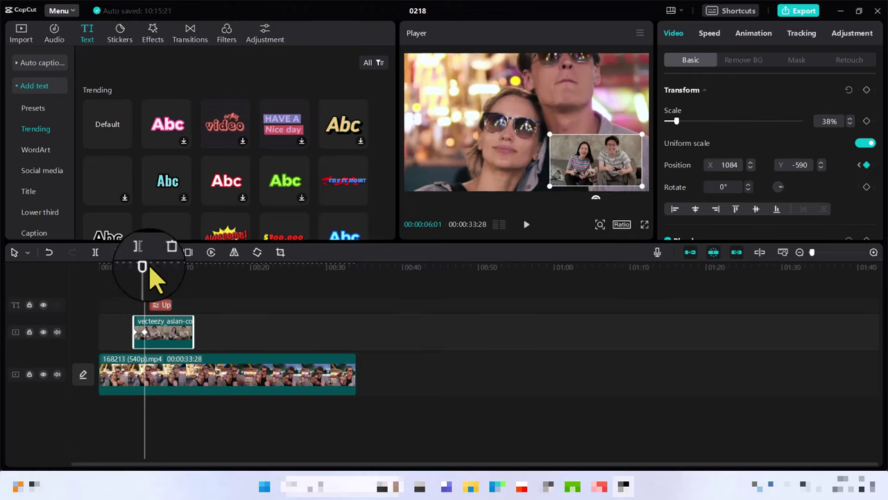
Step: Play back the overlay's rise into the corner twice, then select the Up Next text clip
drag(145, 277, 129, 278)
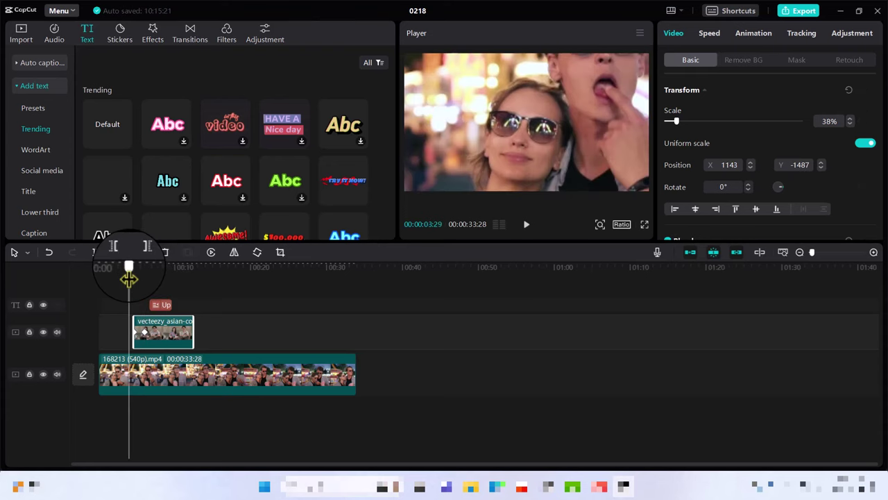
key(space)
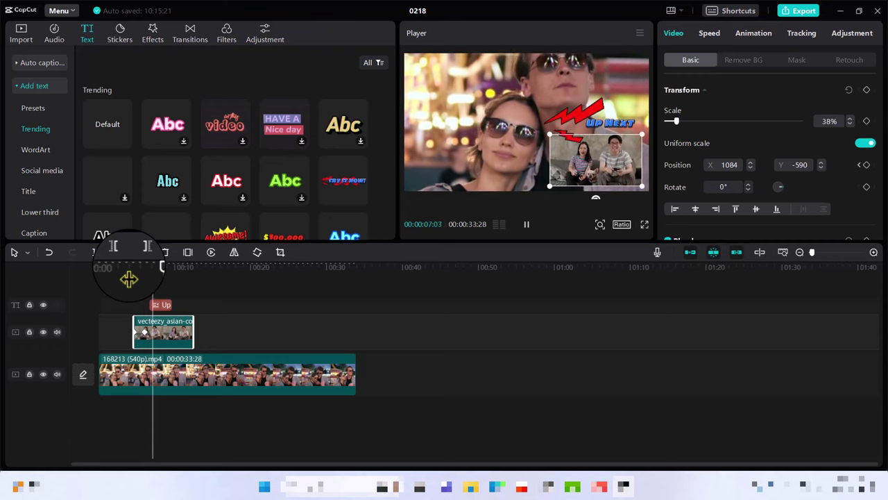
key(space)
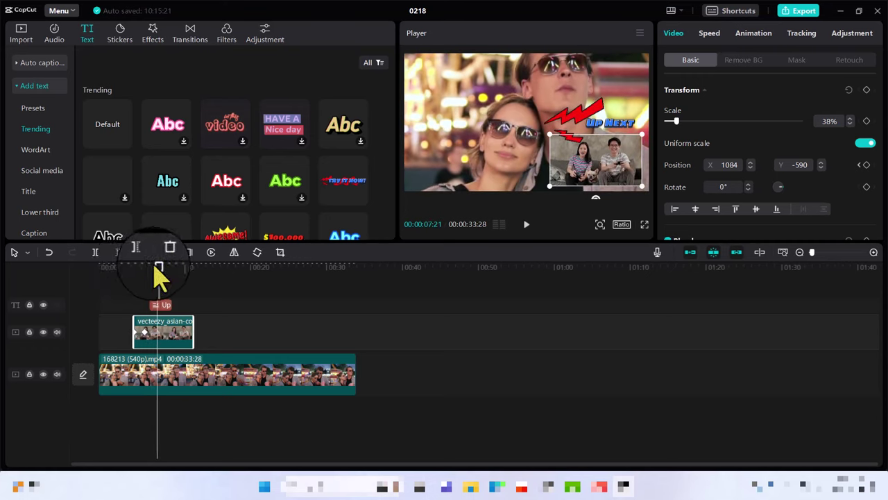
click(140, 334)
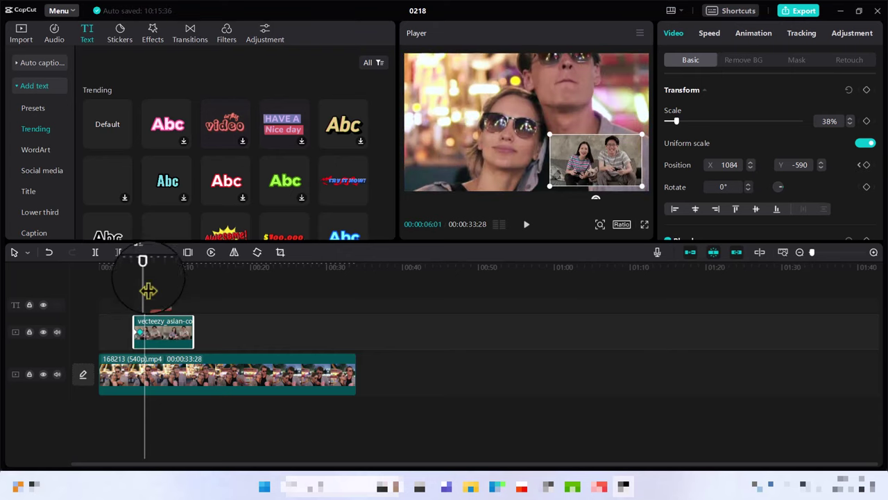
drag(143, 268, 133, 277)
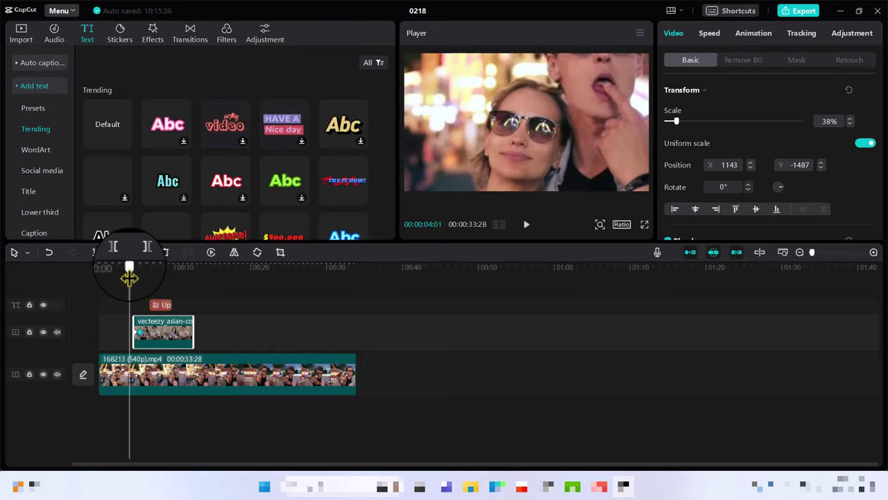
key(space)
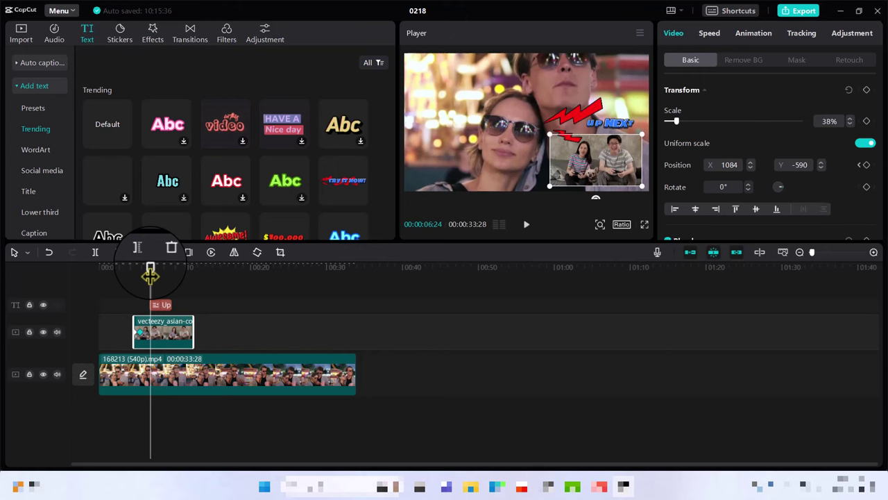
drag(150, 276, 147, 276)
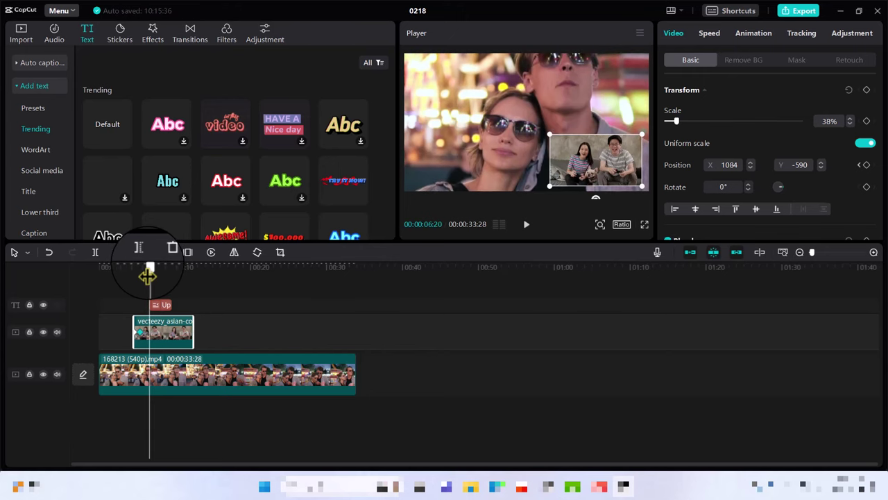
click(161, 306)
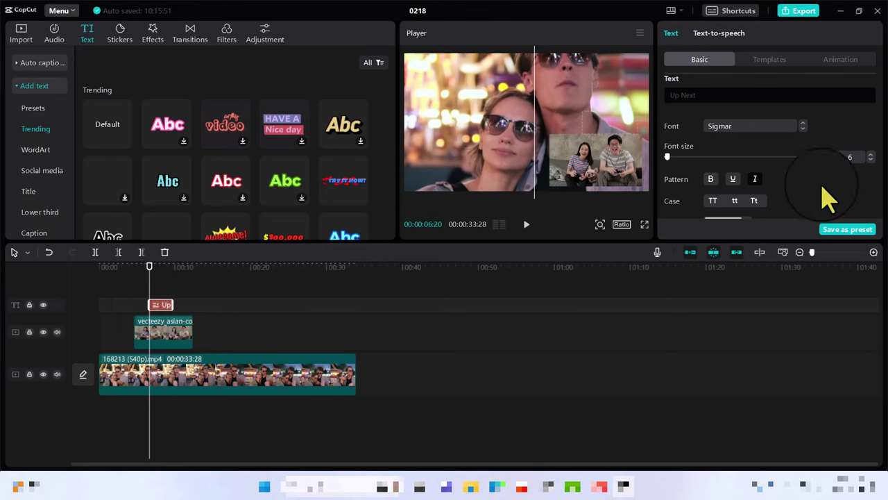
Step: Scroll the Text Basic panel to the Up Next text's Transform scale and position settings
scroll(829, 200, down, 5)
scroll(830, 199, down, 3)
scroll(830, 200, down, 1)
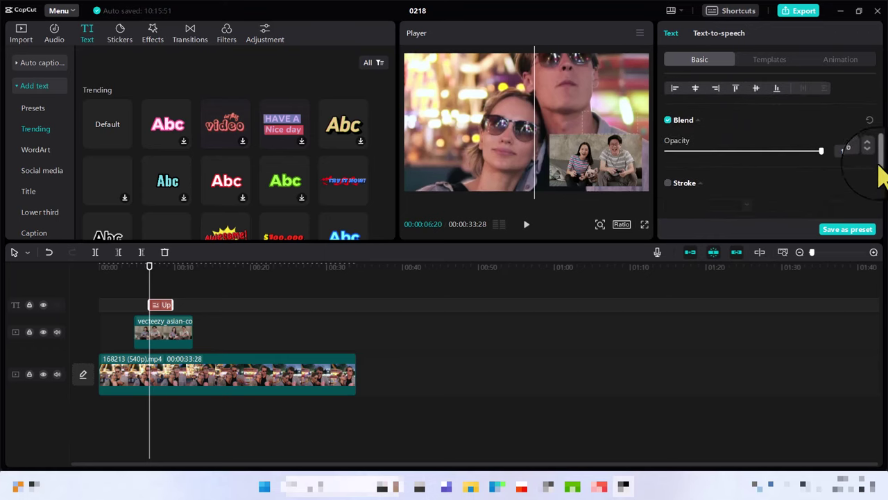
drag(880, 177, 877, 136)
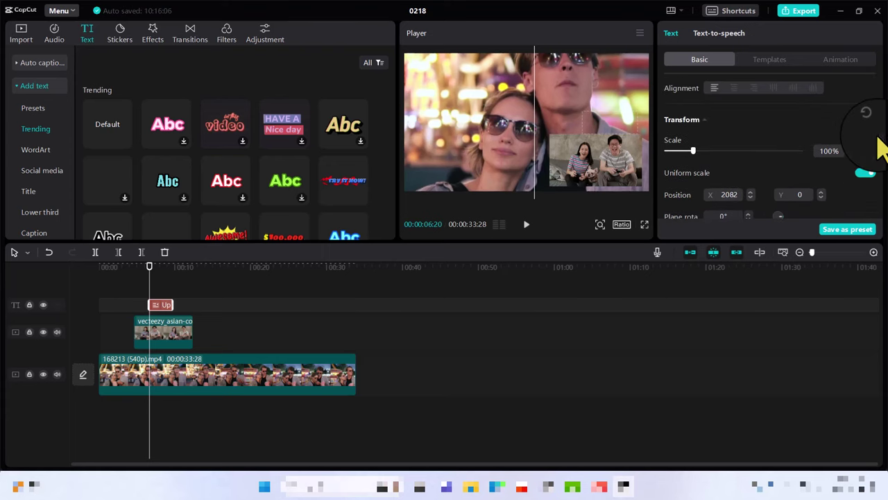
drag(880, 150, 878, 143)
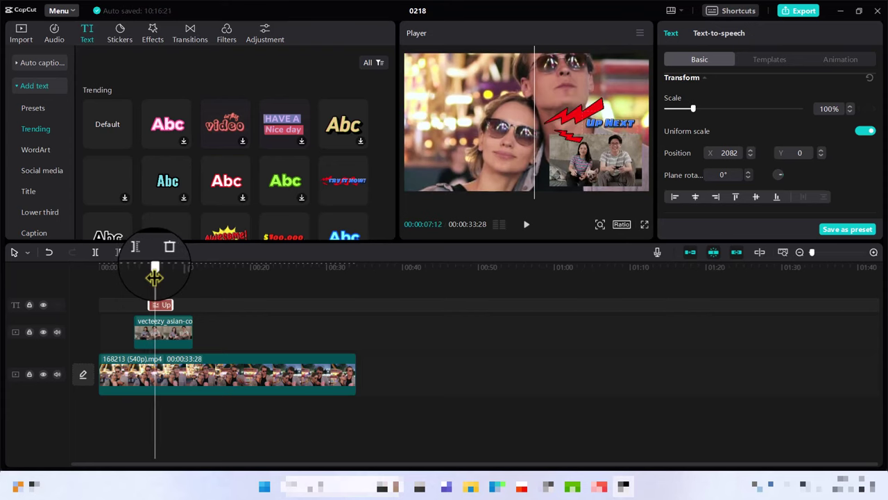
drag(150, 276, 152, 277)
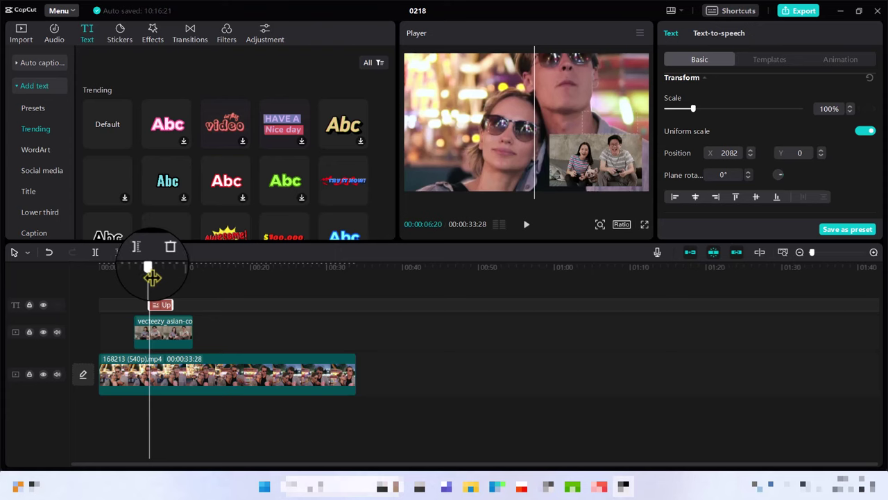
drag(152, 277, 153, 277)
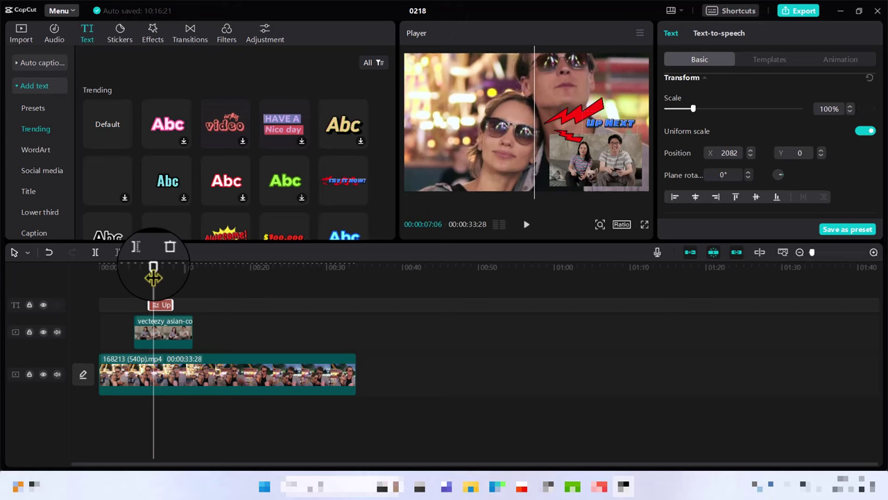
click(724, 154)
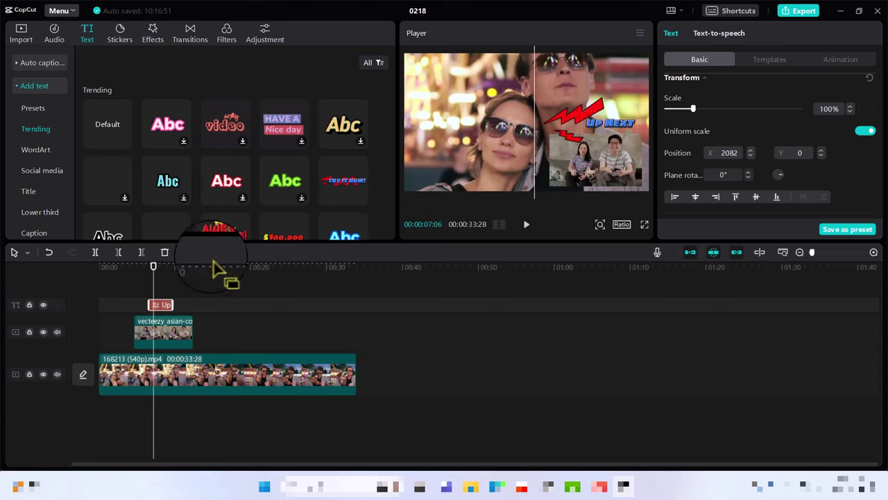
mouse_move(153, 278)
mouse_down()
mouse_move(128, 272)
mouse_move(98, 282)
mouse_up()
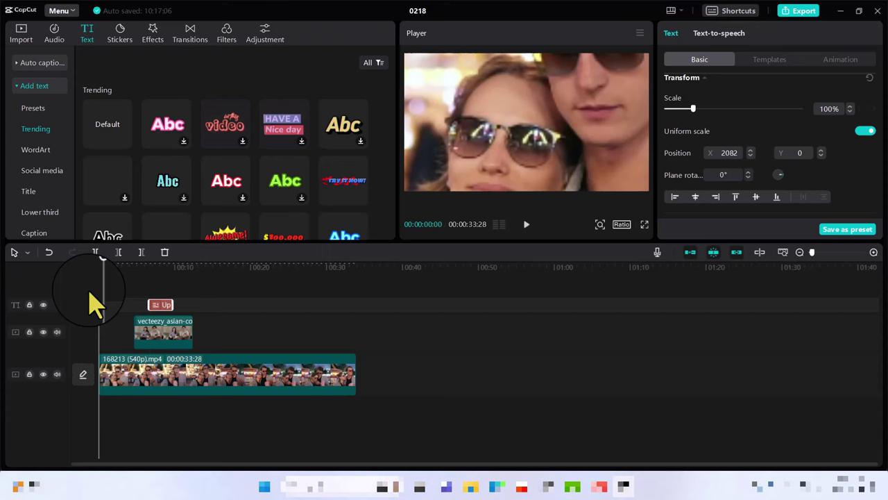
key(space)
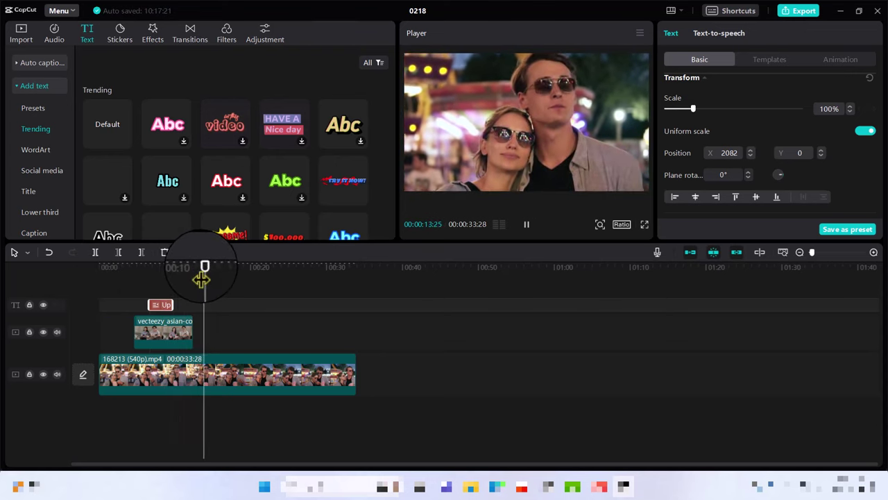
drag(201, 277, 177, 280)
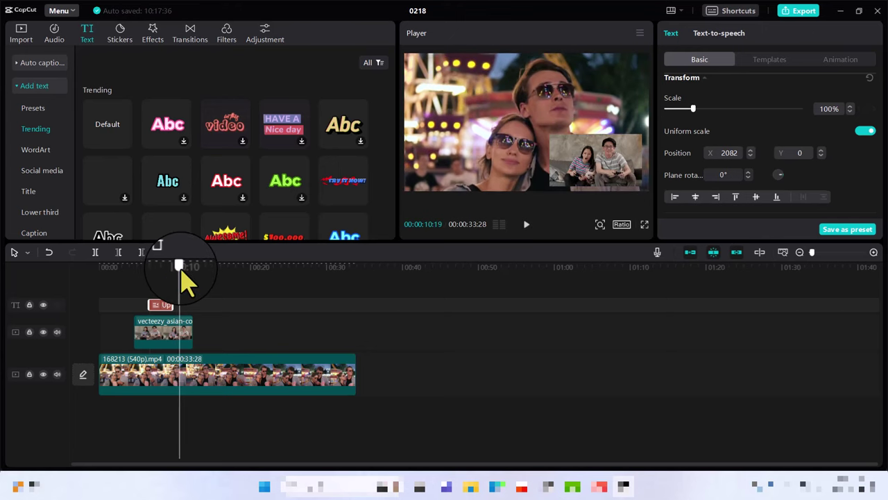
Step: Extend the Up Next text to about ten seconds and trim the overlay to end with it
drag(176, 279, 182, 274)
mouse_move(174, 305)
mouse_down()
mouse_move(184, 304)
mouse_move(174, 305)
mouse_up()
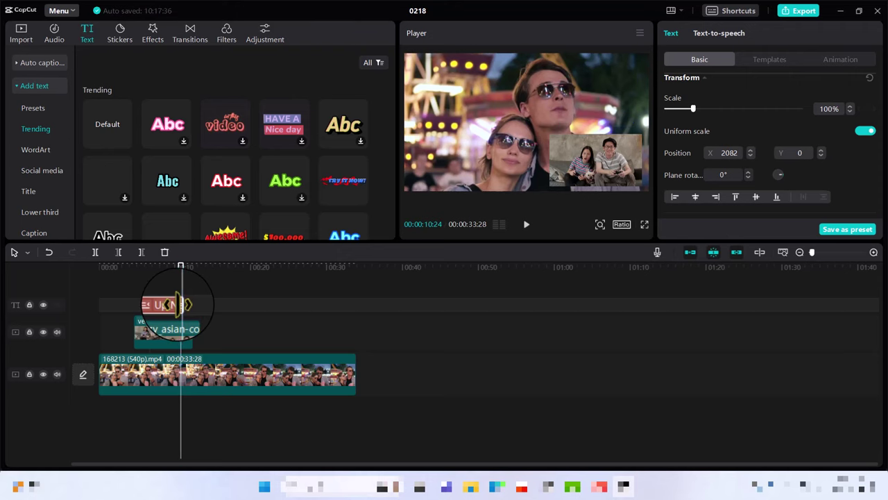
click(196, 340)
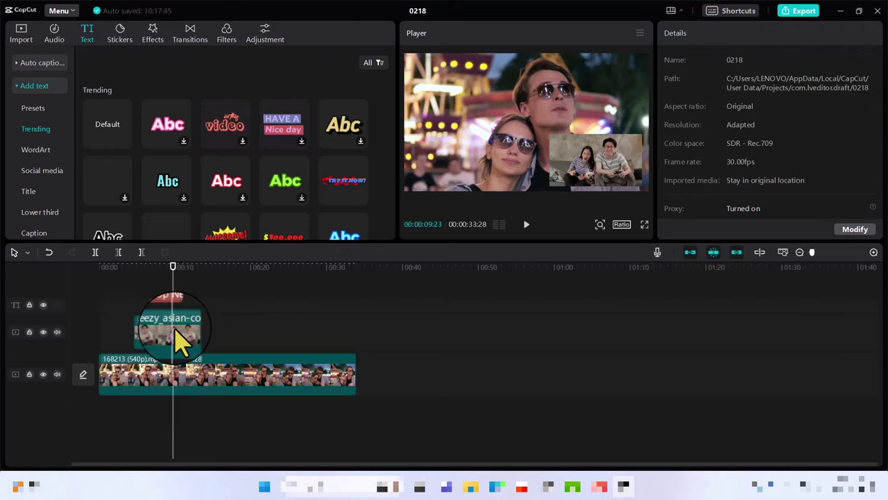
key(Up)
click(177, 332)
drag(199, 332, 180, 330)
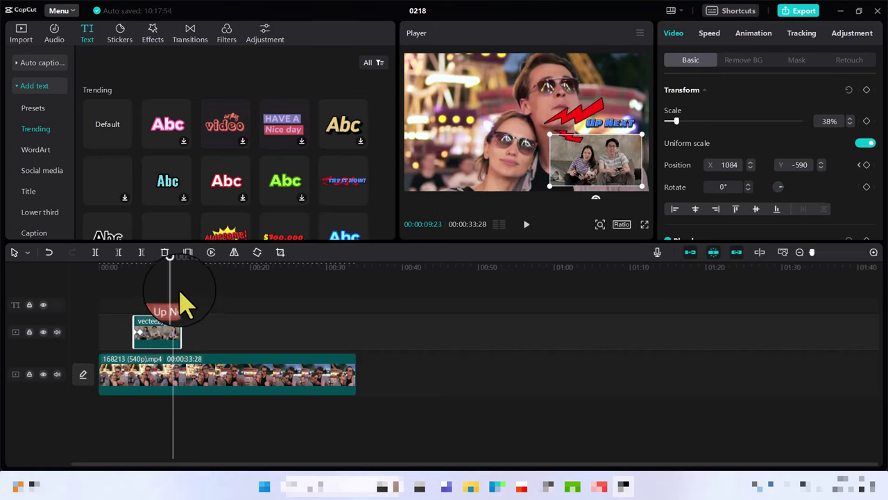
Step: Return the playhead to about the three-second mark with nothing selected
drag(173, 276, 124, 286)
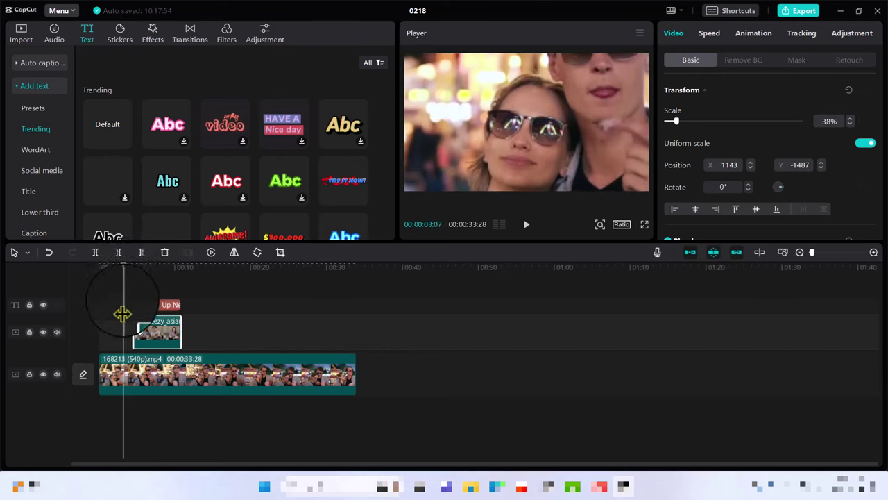
drag(122, 313, 119, 295)
click(134, 306)
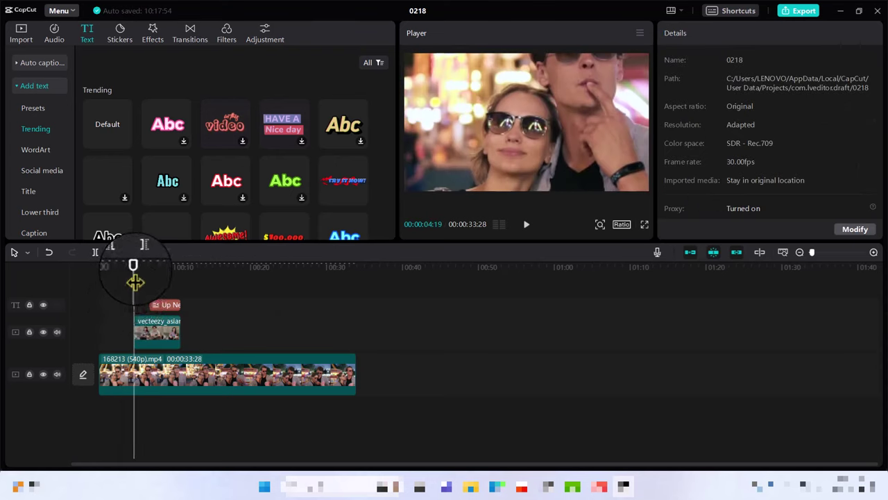
drag(133, 267, 124, 275)
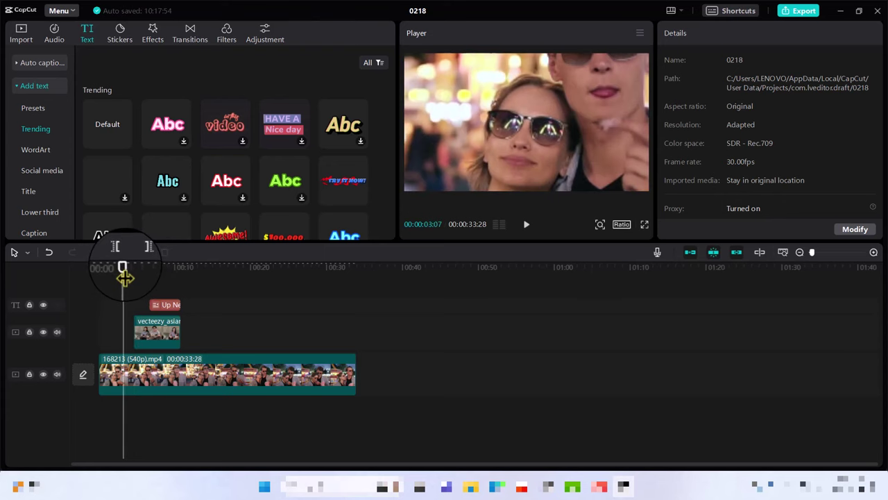
key(space)
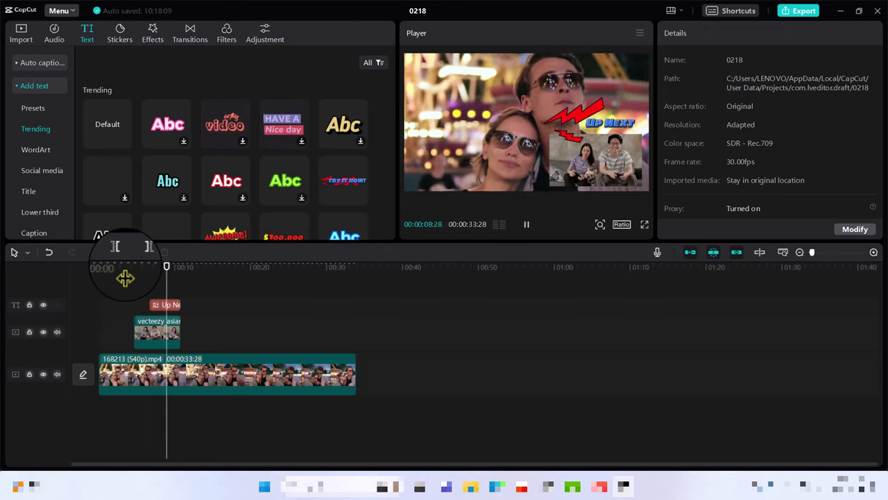
key(space)
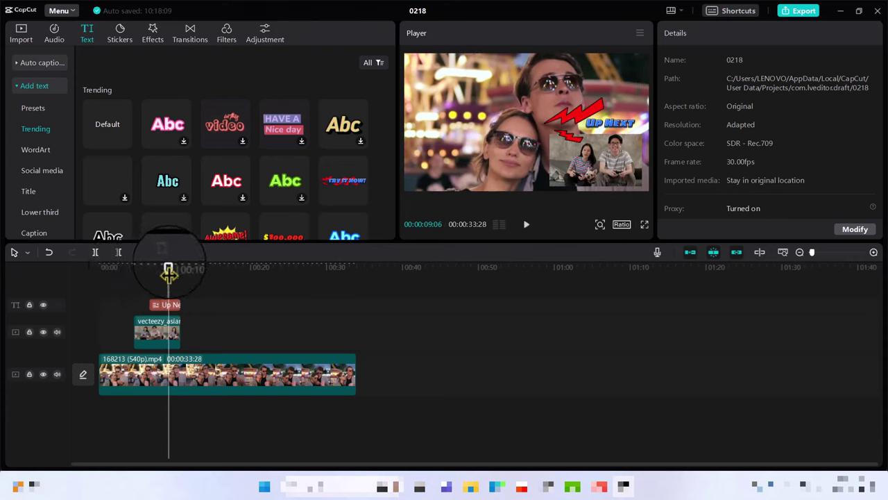
drag(169, 275, 135, 276)
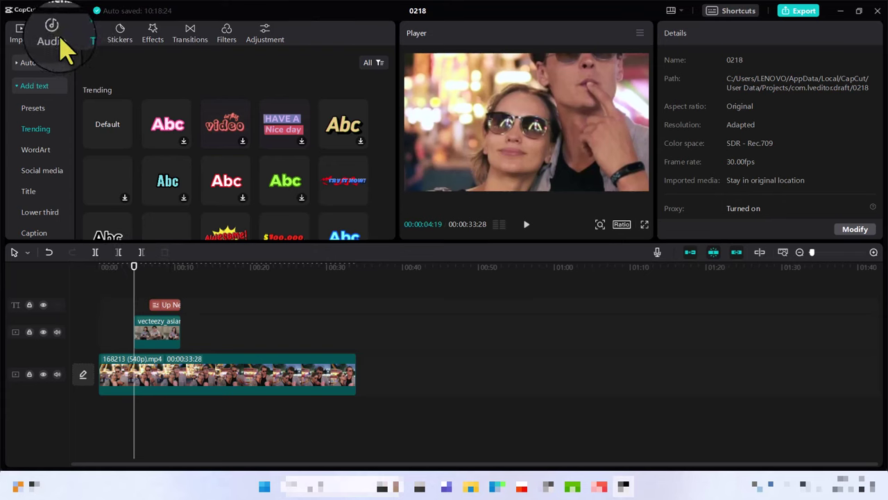
Step: Search the sound effects for 'pop' and download the one-second Pop sound
click(60, 40)
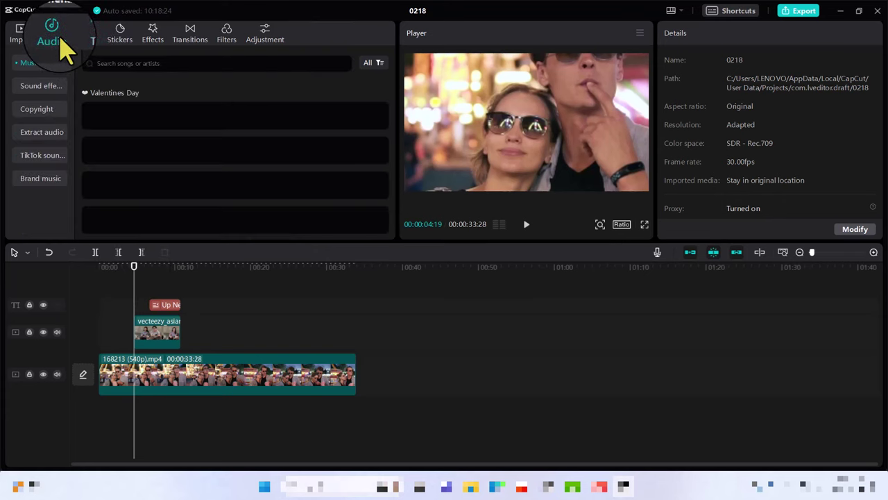
click(54, 91)
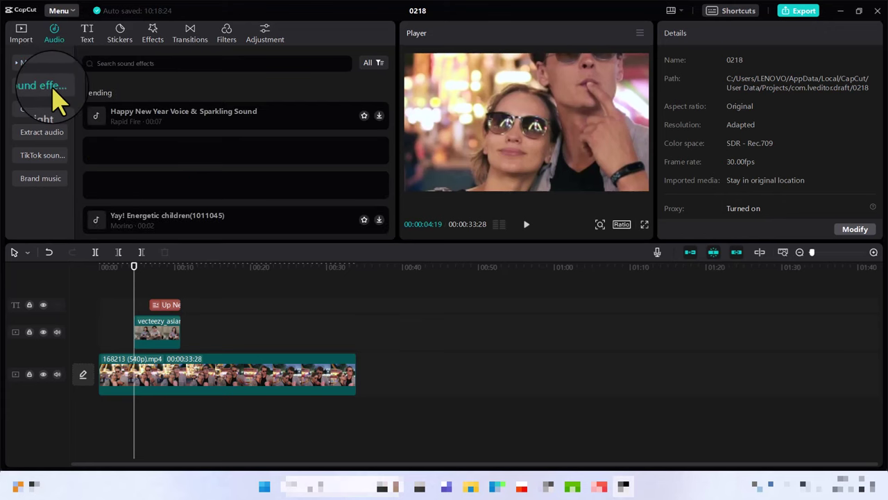
click(122, 64)
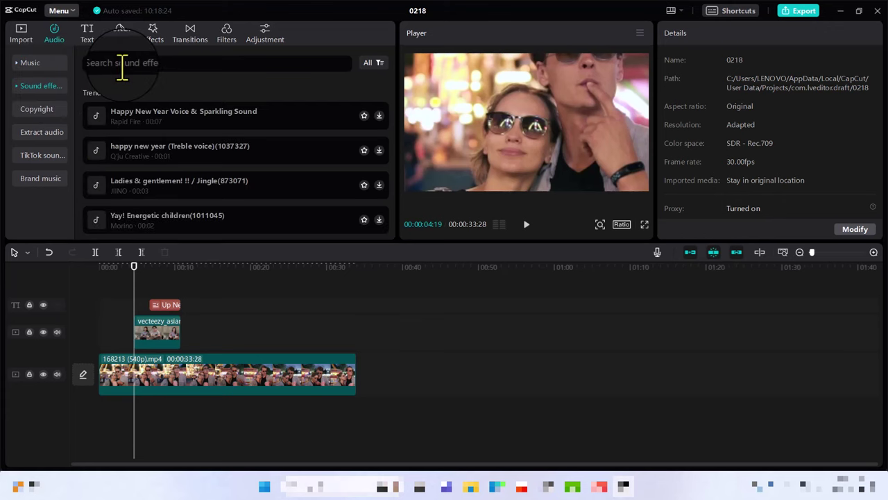
text(op)
key(Return)
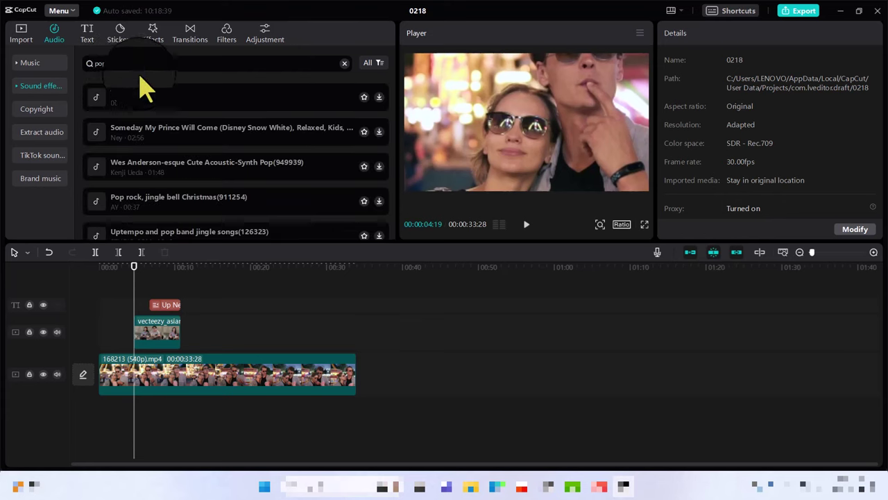
click(131, 111)
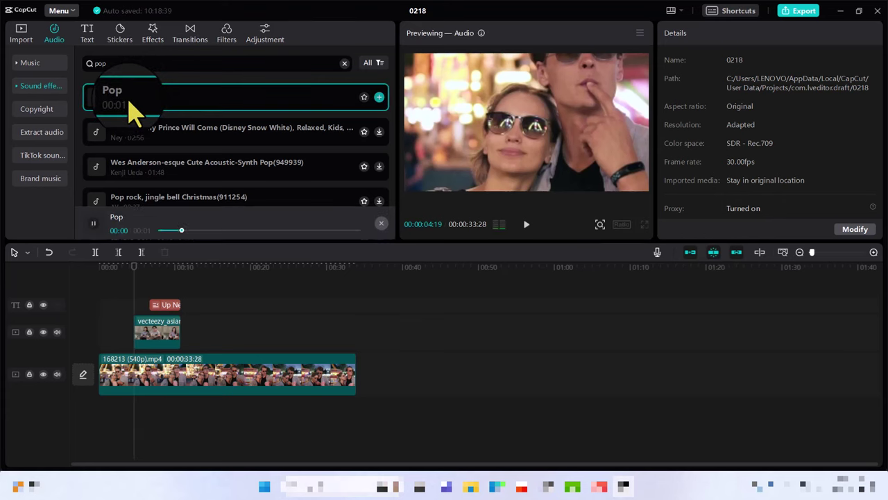
Step: Add the Pop sound on a new audio track and play back to check its timing
click(379, 97)
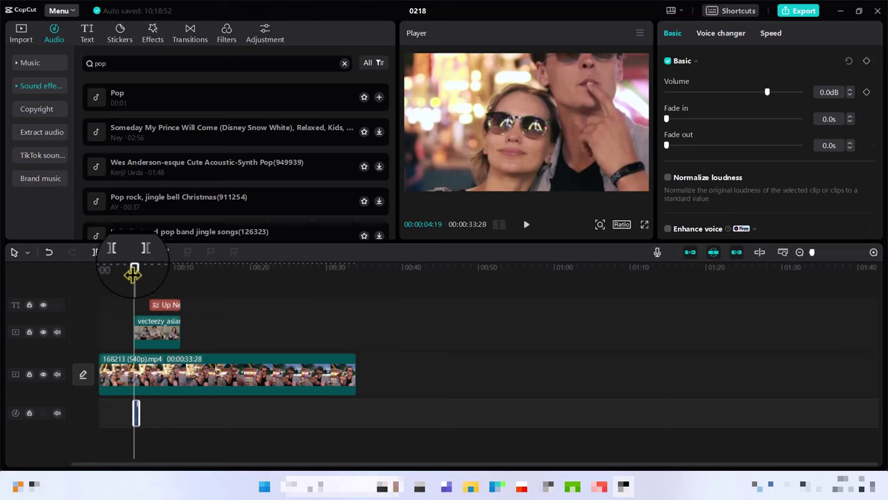
drag(133, 271, 123, 269)
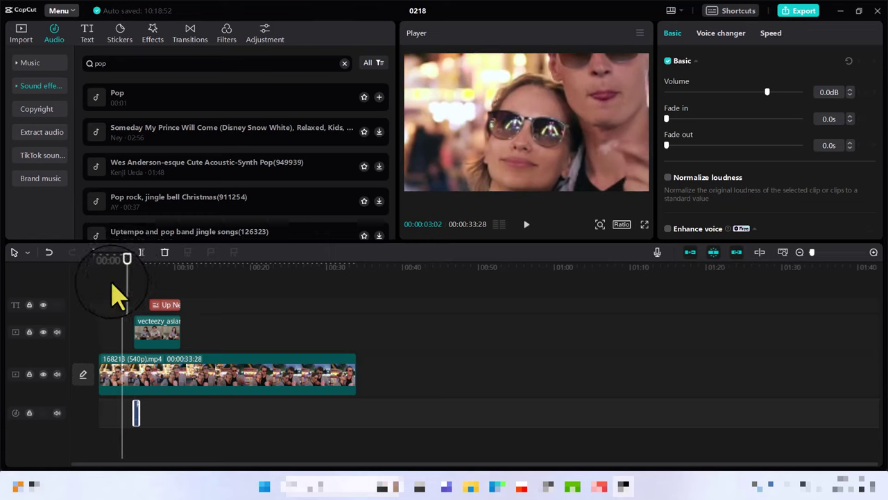
key(space)
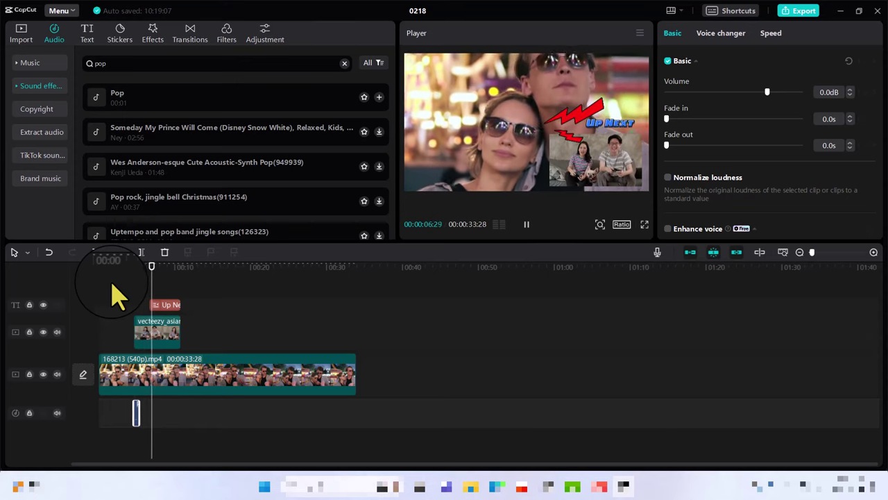
key(space)
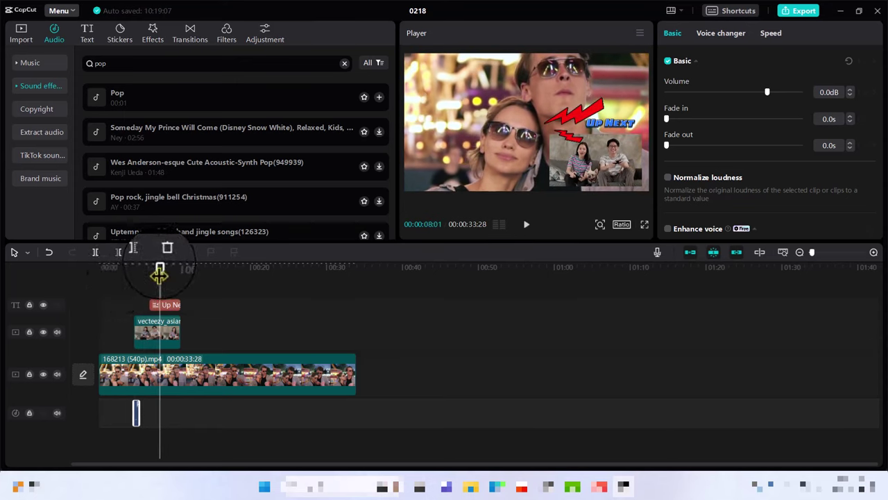
Step: Move the Pop sound to about six seconds, where 'Up Next' appears, then rewind to about four seconds
drag(159, 275, 149, 277)
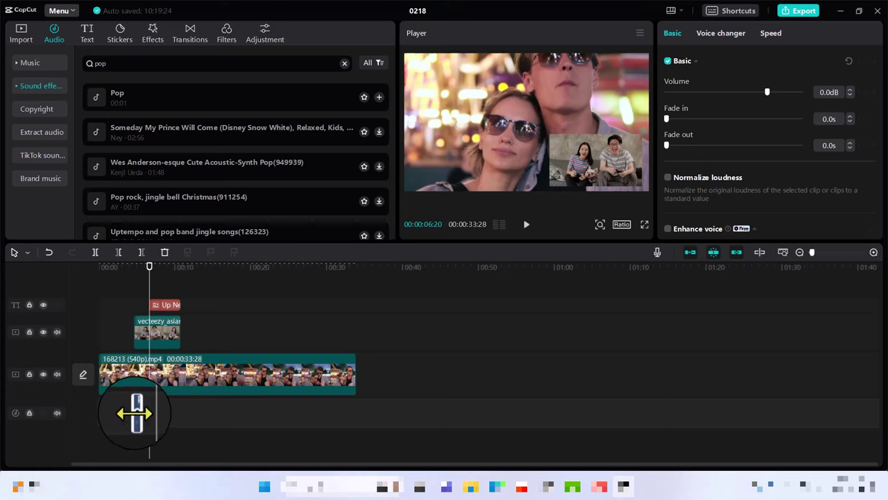
key(Delete)
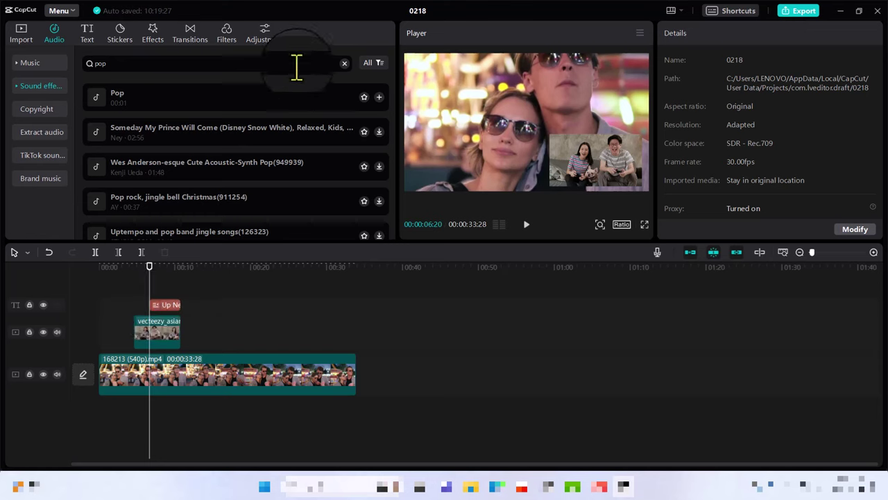
click(379, 97)
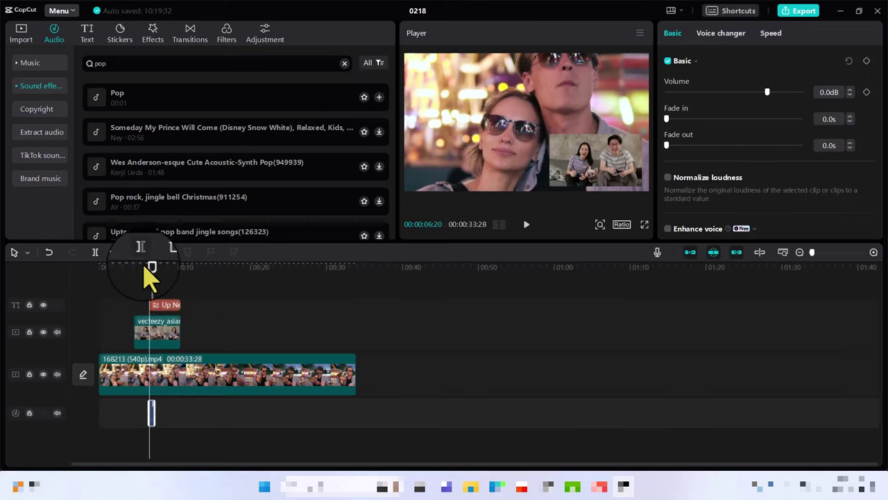
drag(148, 272, 135, 279)
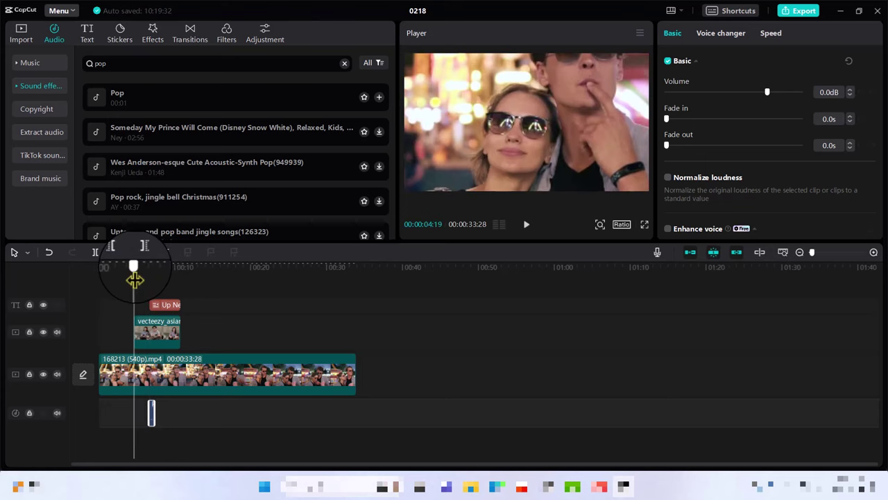
key(space)
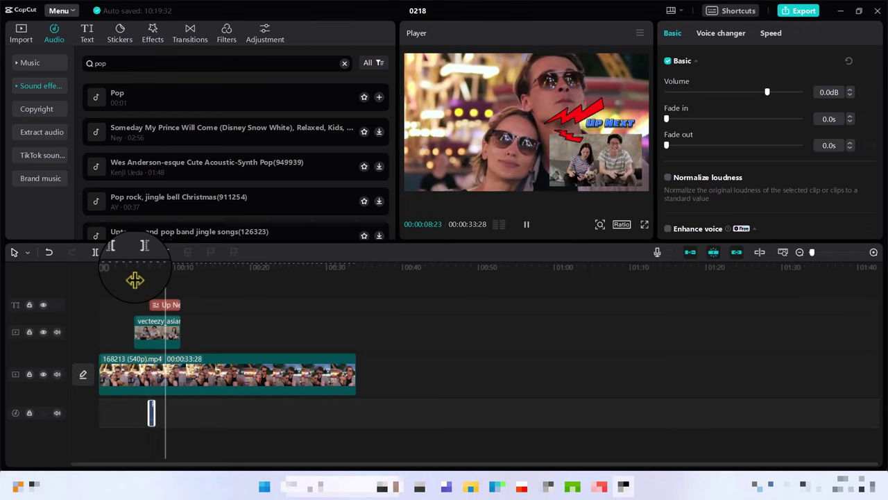
key(space)
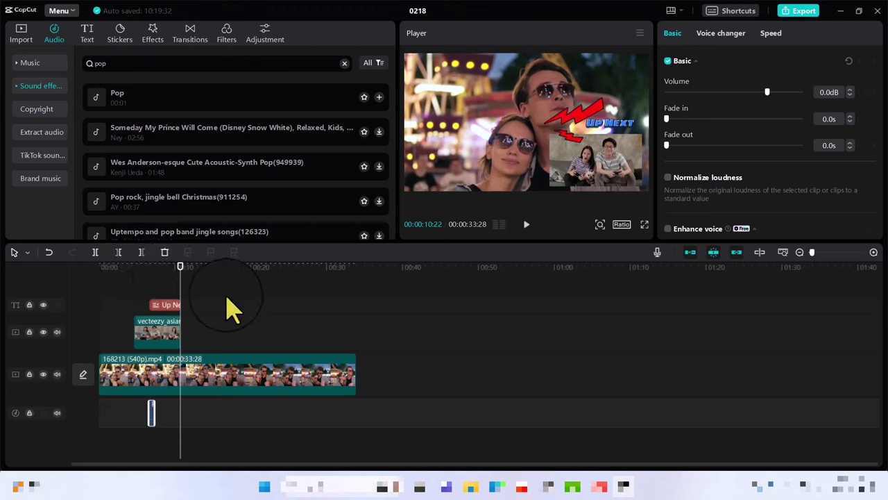